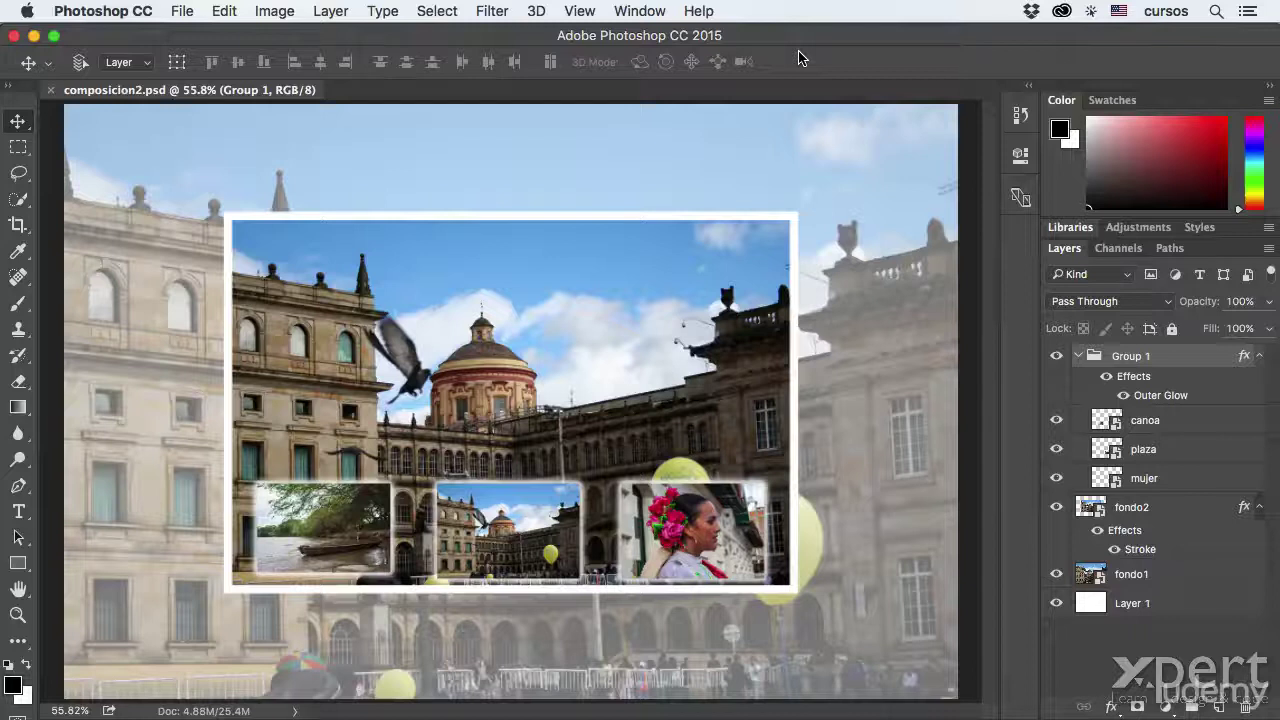
# - Duplicate the fondo1 layer with Cmd+J and rename the copy 'mascara'
pyautogui.click(1159, 584)
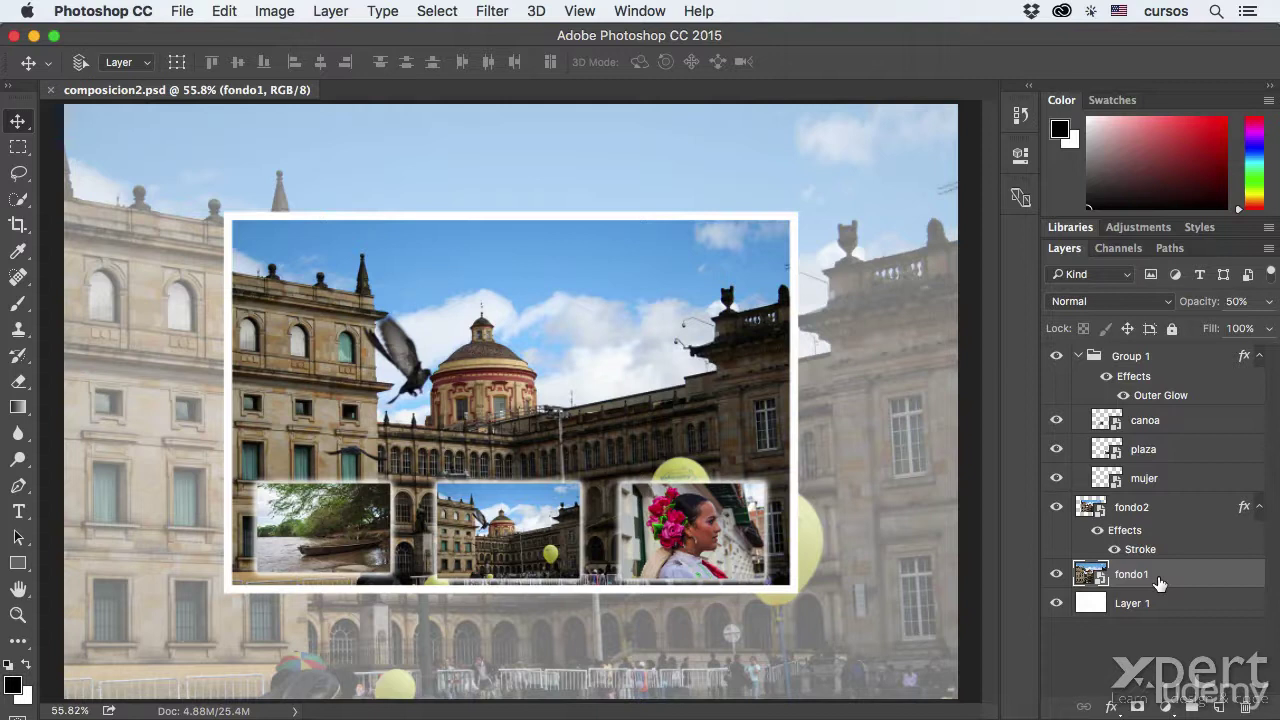
pyautogui.press('super+j')
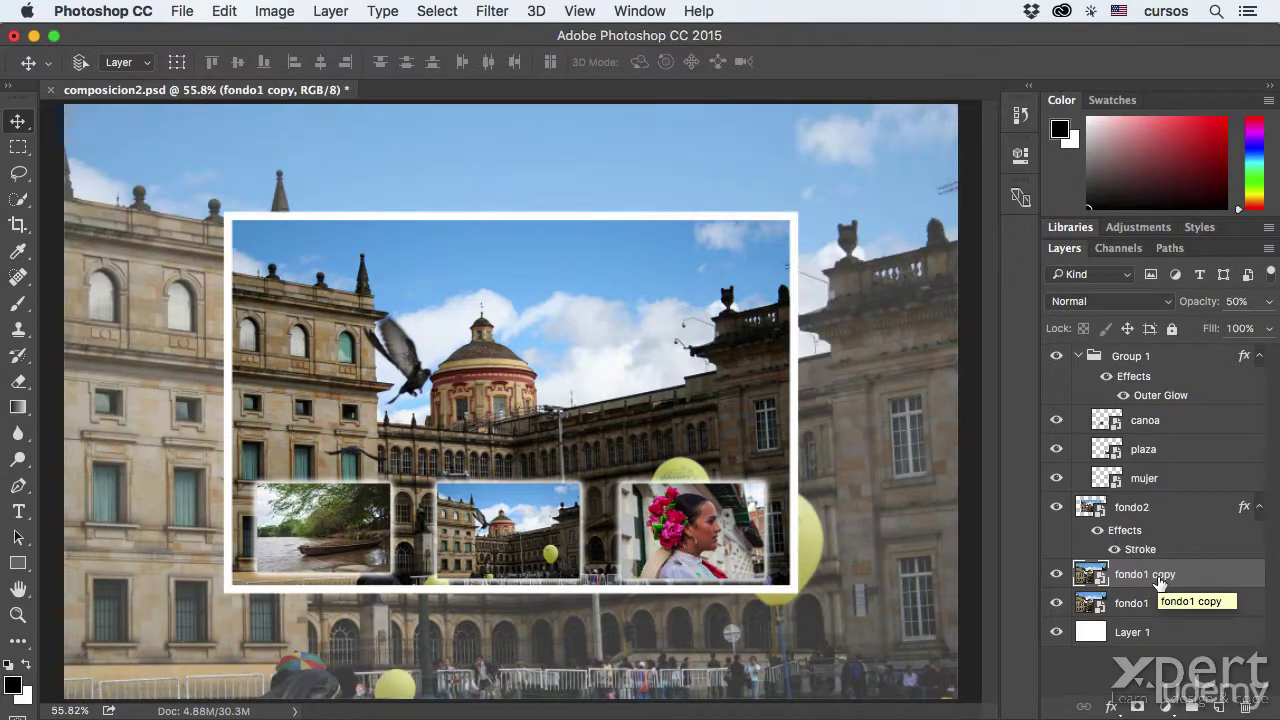
pyautogui.doubleClick(1158, 578)
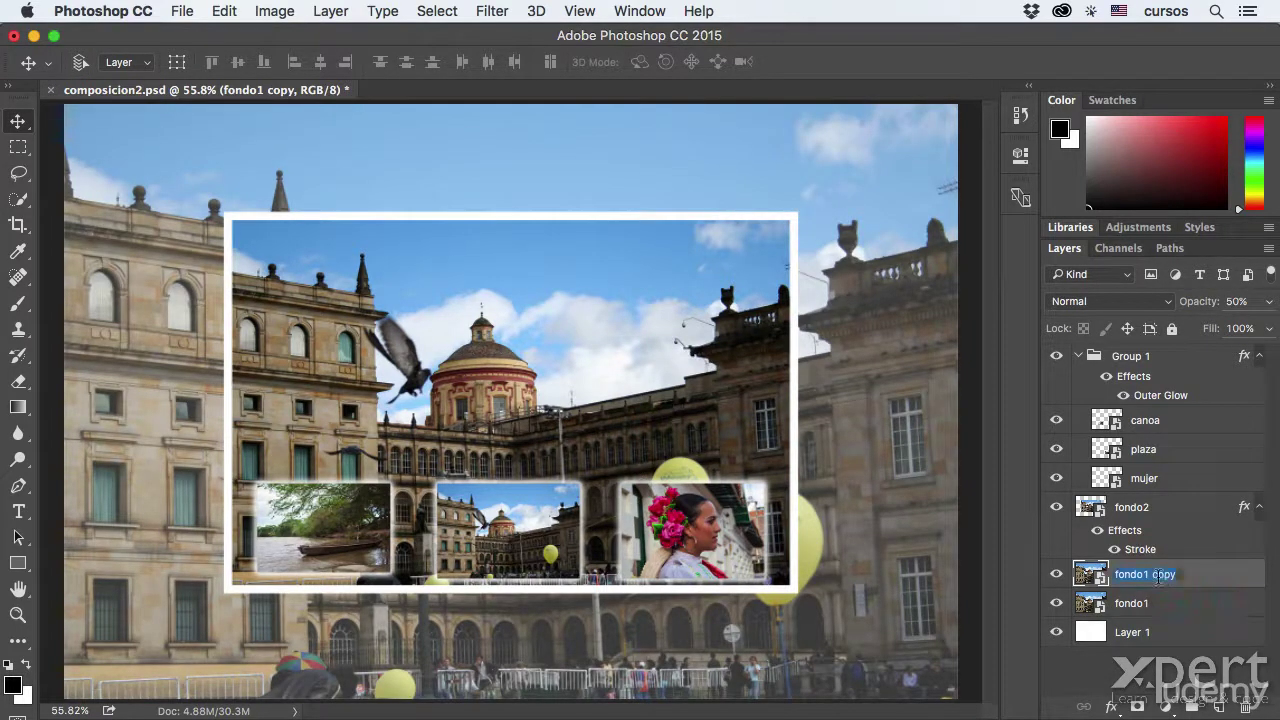
pyautogui.write('mas')
pyautogui.write('cara')
pyautogui.press('Return')
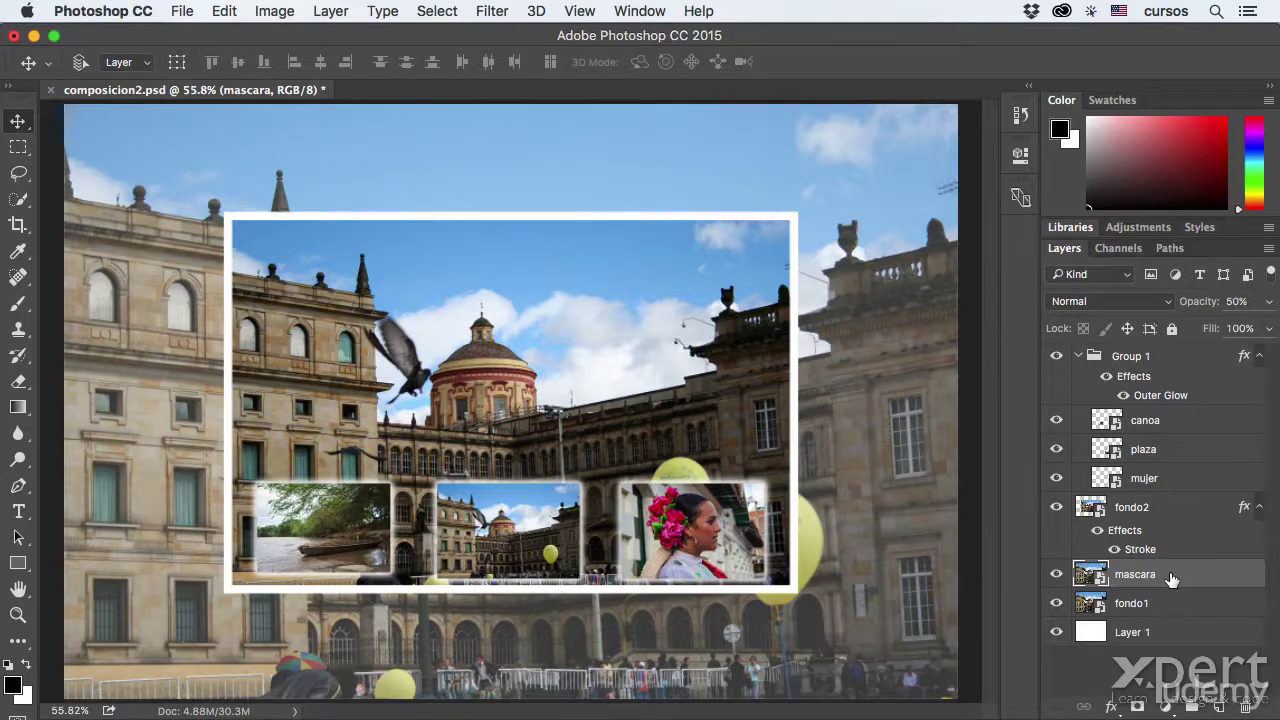
# - Set mascara to 100% opacity and scale it down to about 74.5%
pyautogui.press('0')
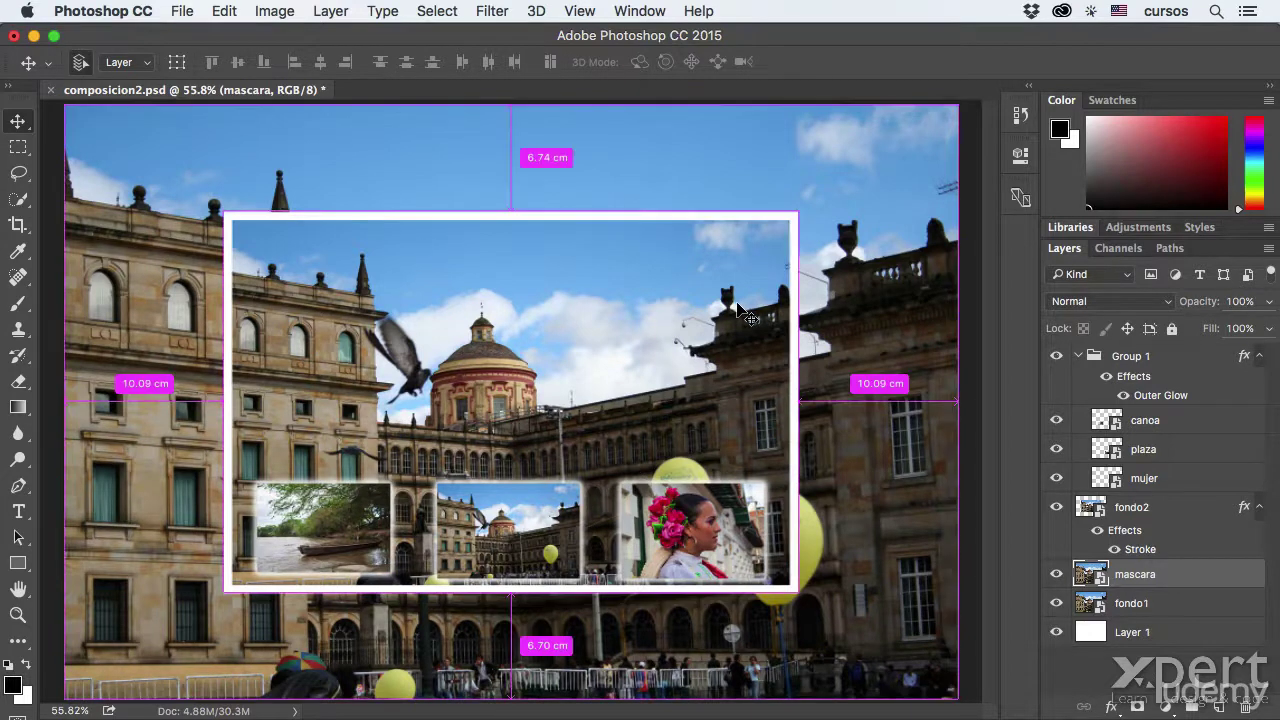
pyautogui.hotkey('ctrl', 't')
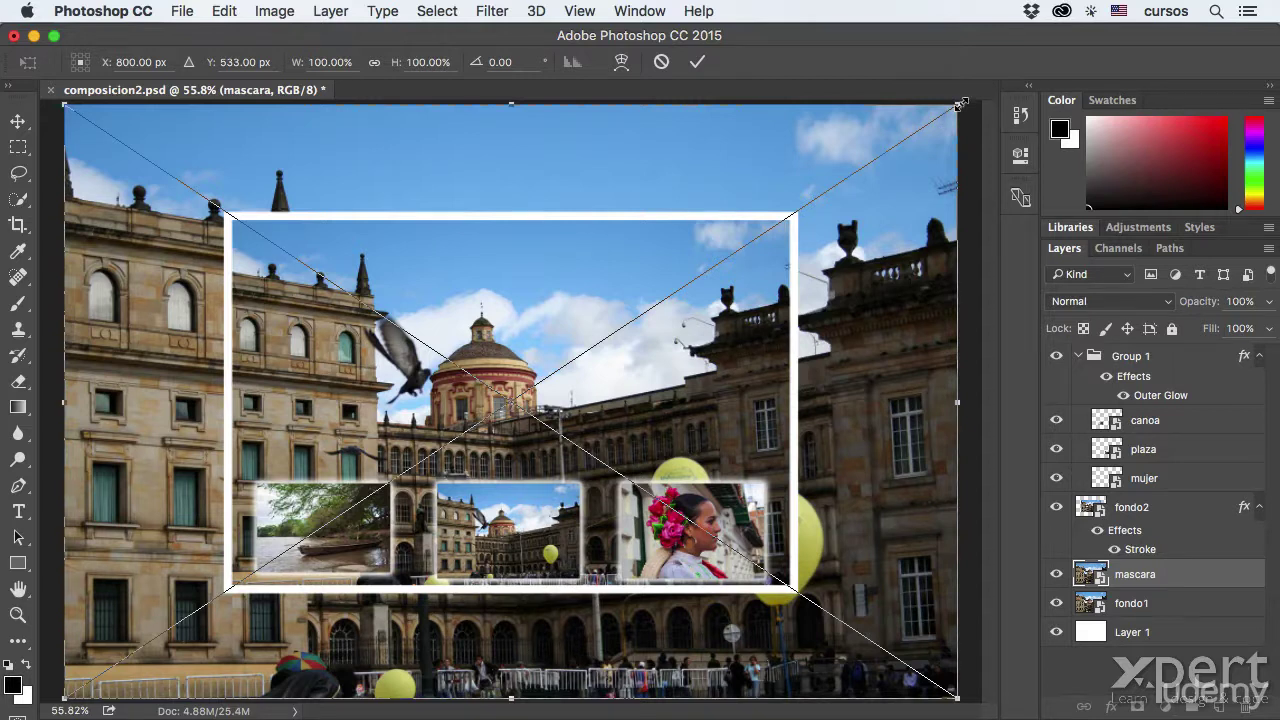
pyautogui.moveTo(960, 103); pyautogui.dragTo(857, 193)
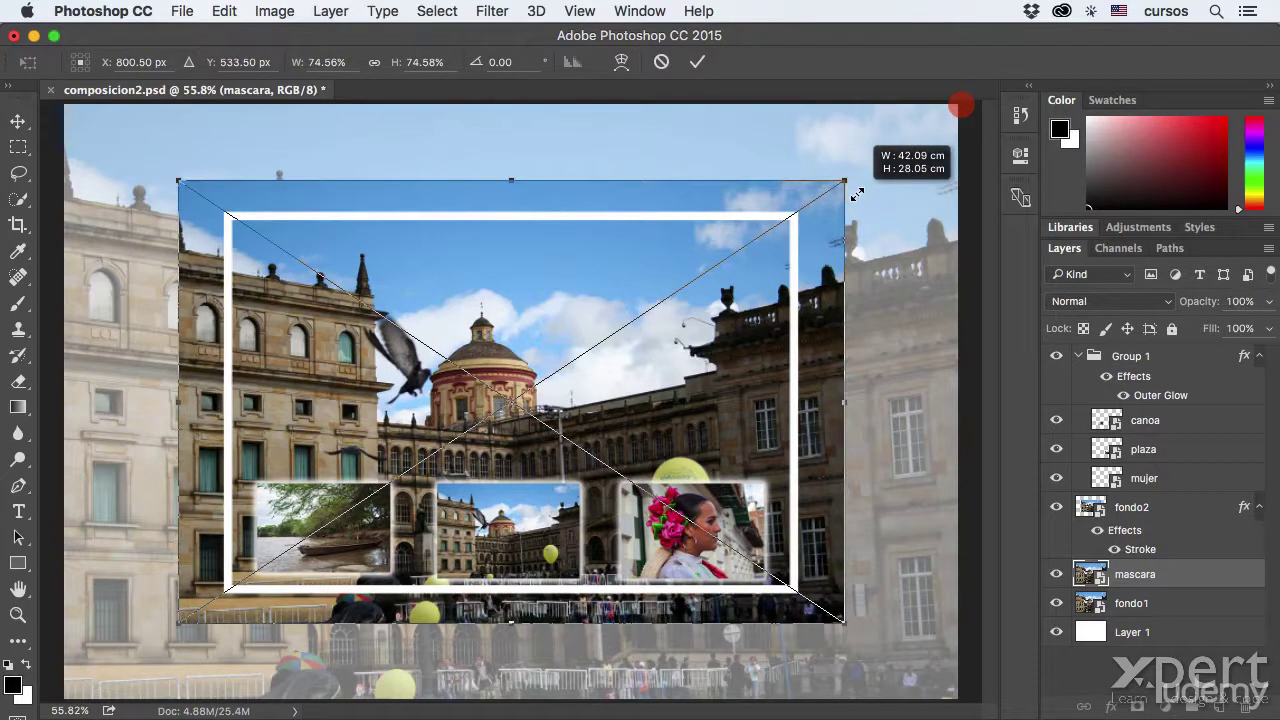
pyautogui.moveTo(857, 193); pyautogui.dragTo(857, 194)
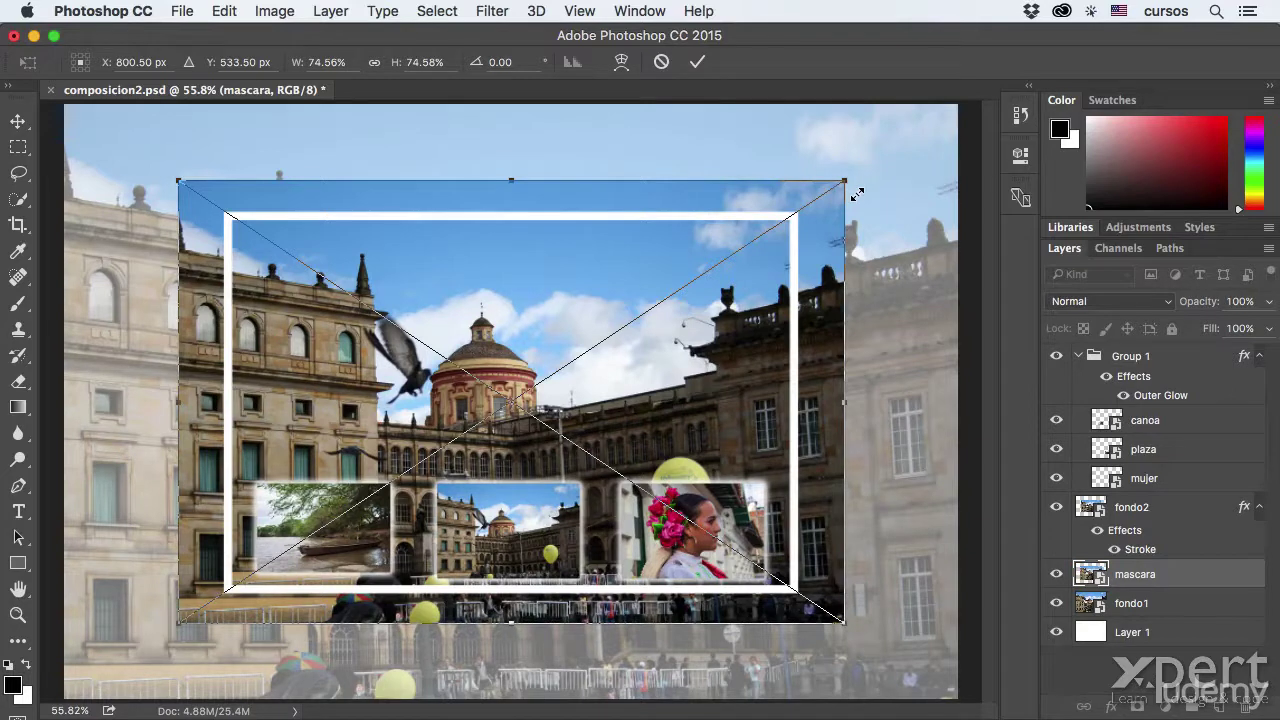
pyautogui.press('Return')
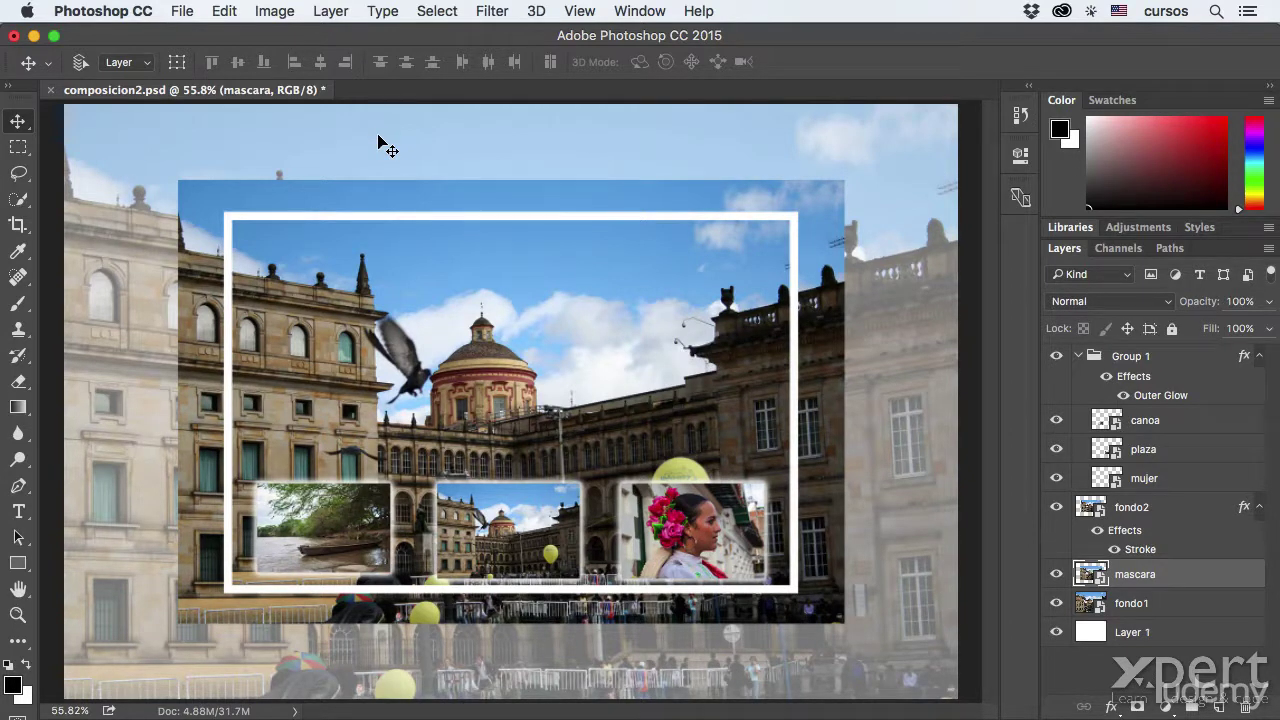
# - Place pasto.jpg as an embedded 'pasto' layer above mascara
pyautogui.click(185, 11)
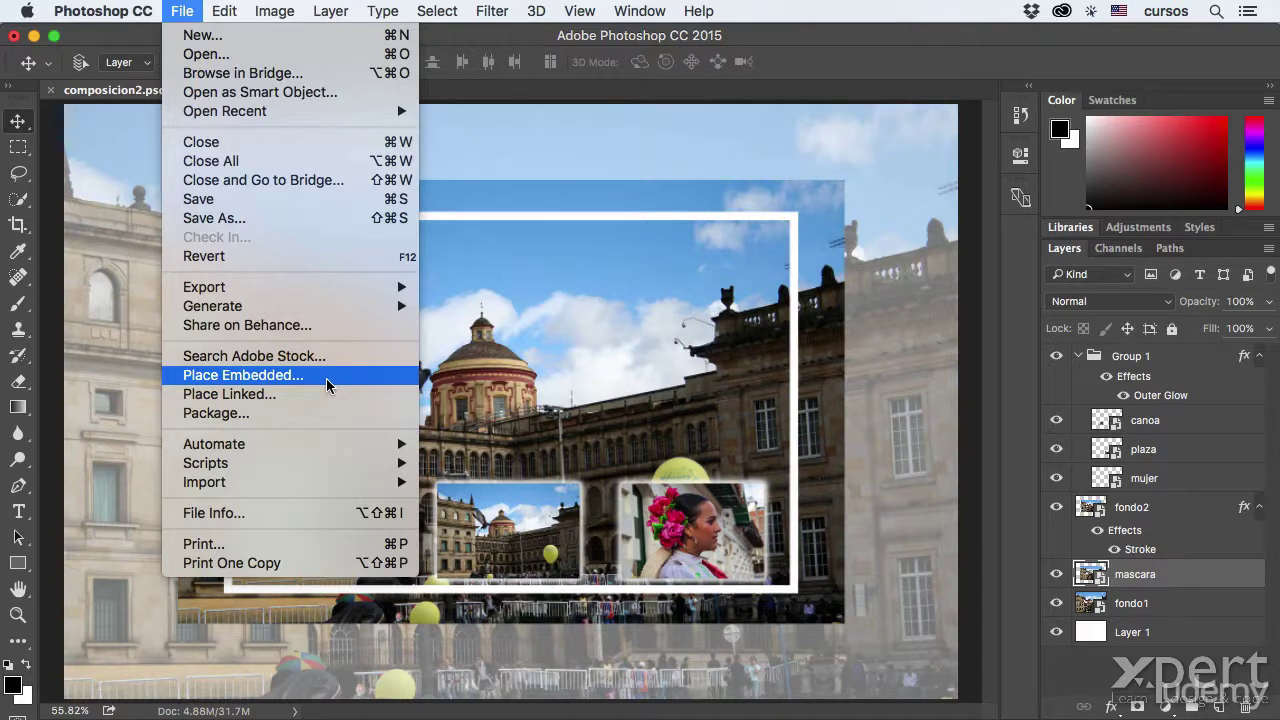
pyautogui.click(328, 383)
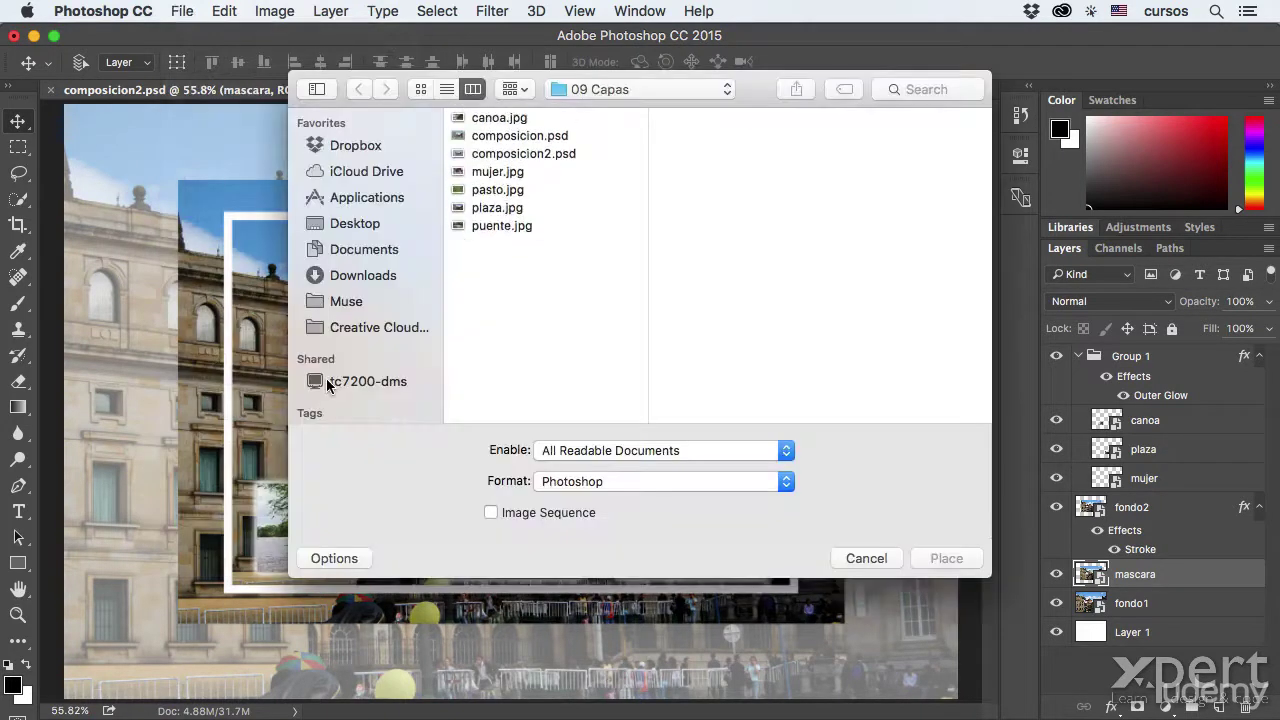
pyautogui.click(511, 191)
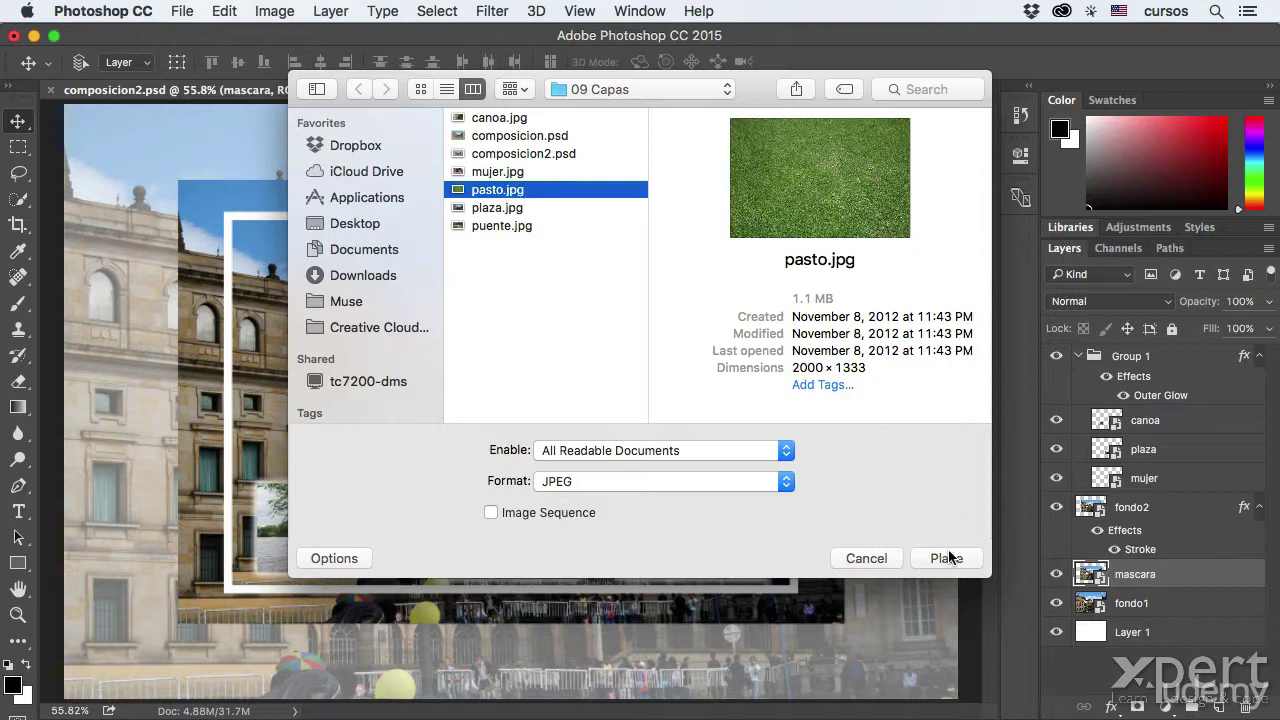
pyautogui.click(946, 558)
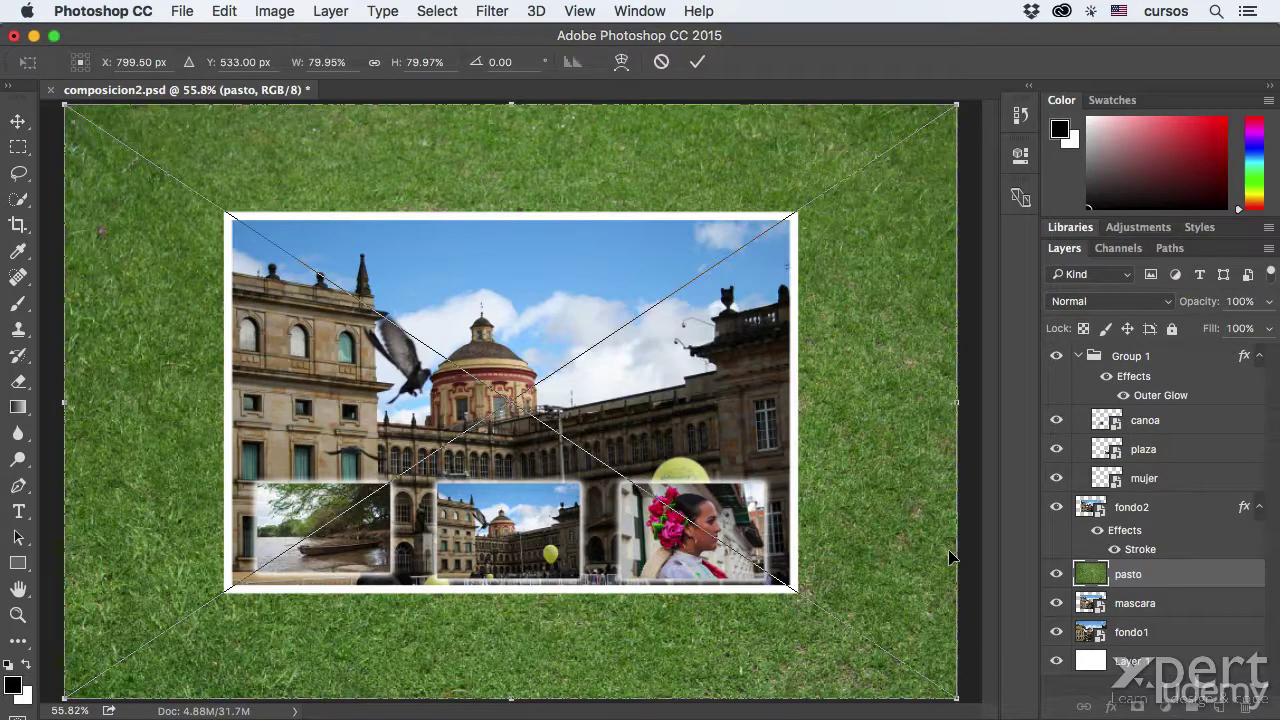
pyautogui.press('Return')
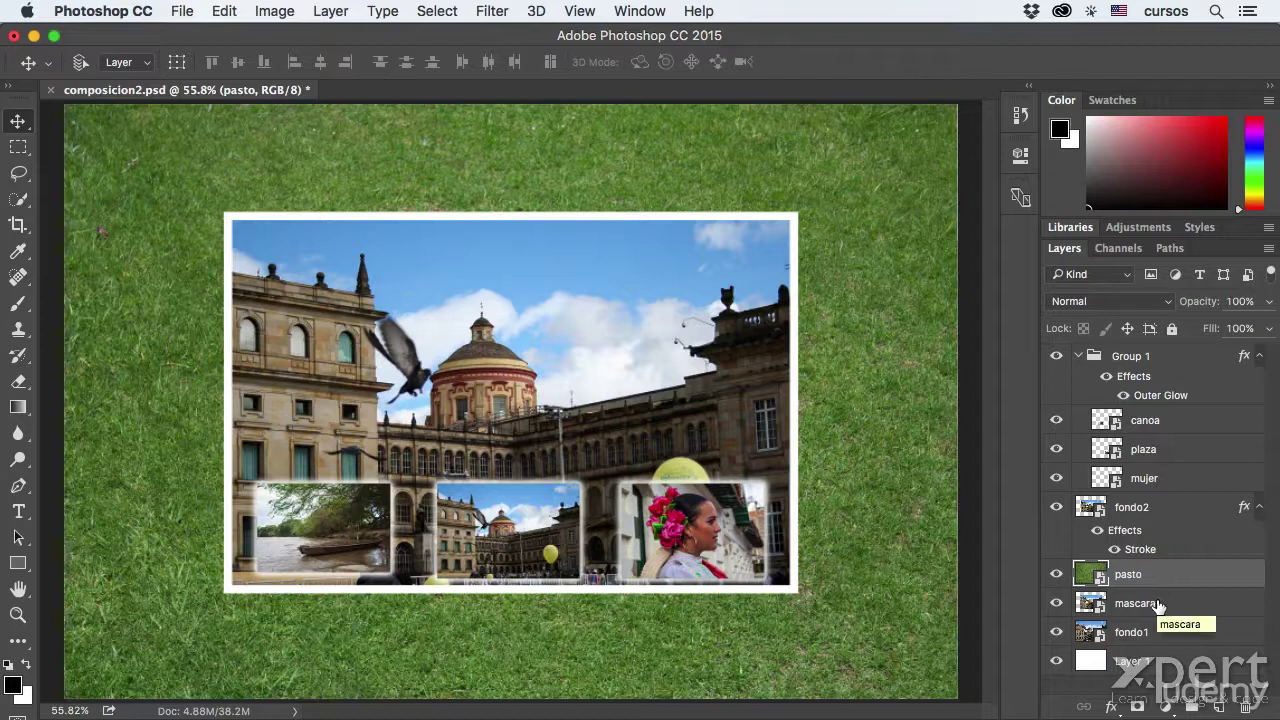
# - Clip the pasto layer to mascara, re-toggle the clip, and select mascara
pyautogui.click(330, 11)
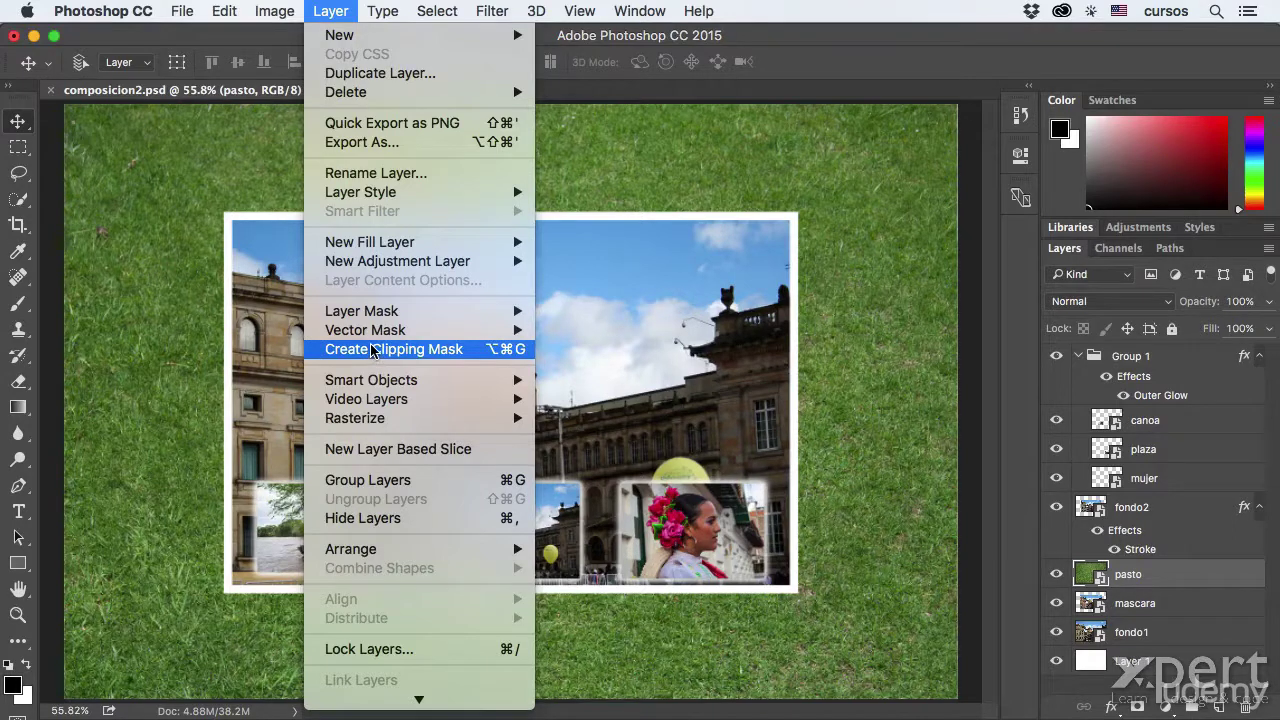
pyautogui.click(374, 351)
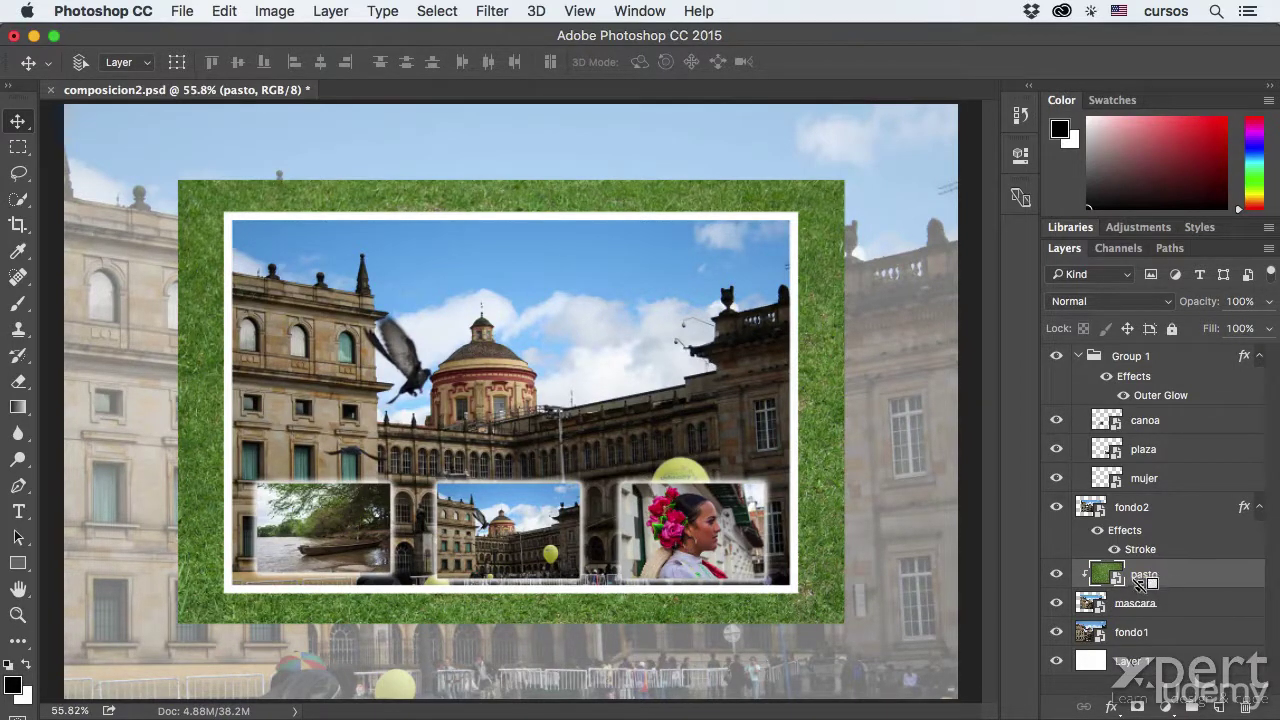
pyautogui.keyDown('alt'); pyautogui.click(1140, 581); pyautogui.keyUp('alt')
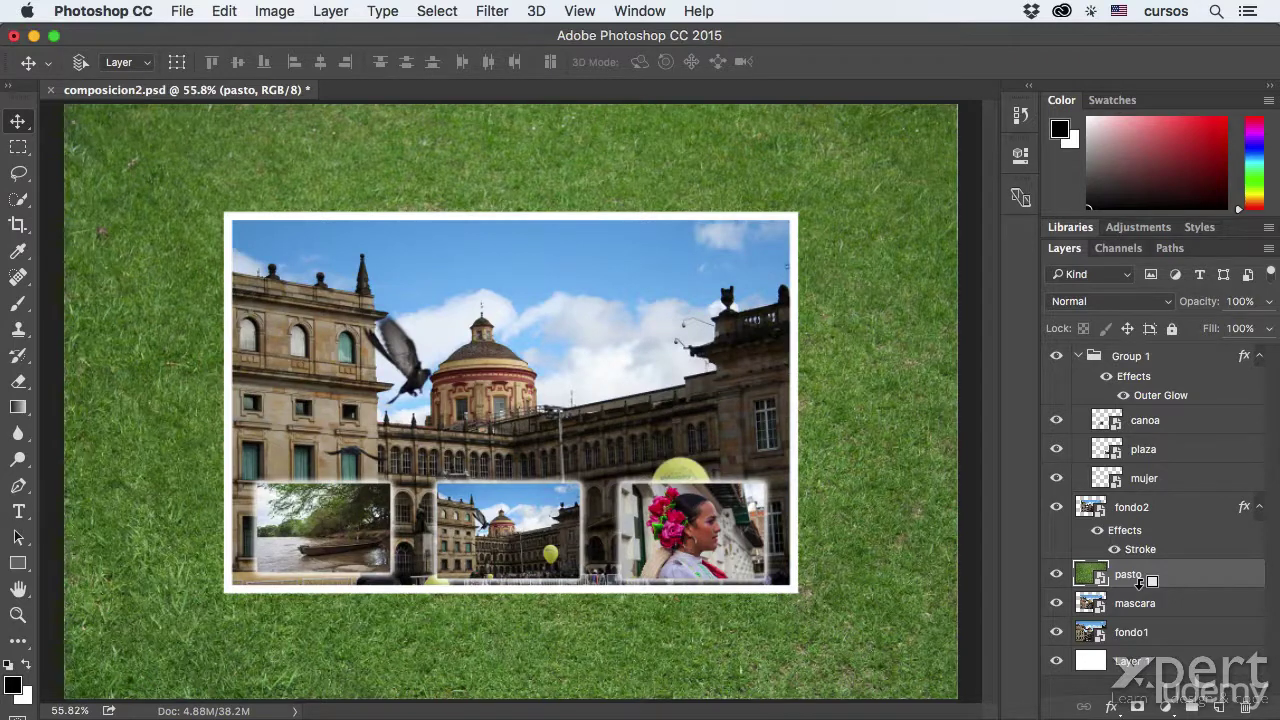
pyautogui.keyDown('alt'); pyautogui.click(1140, 581); pyautogui.keyUp('alt')
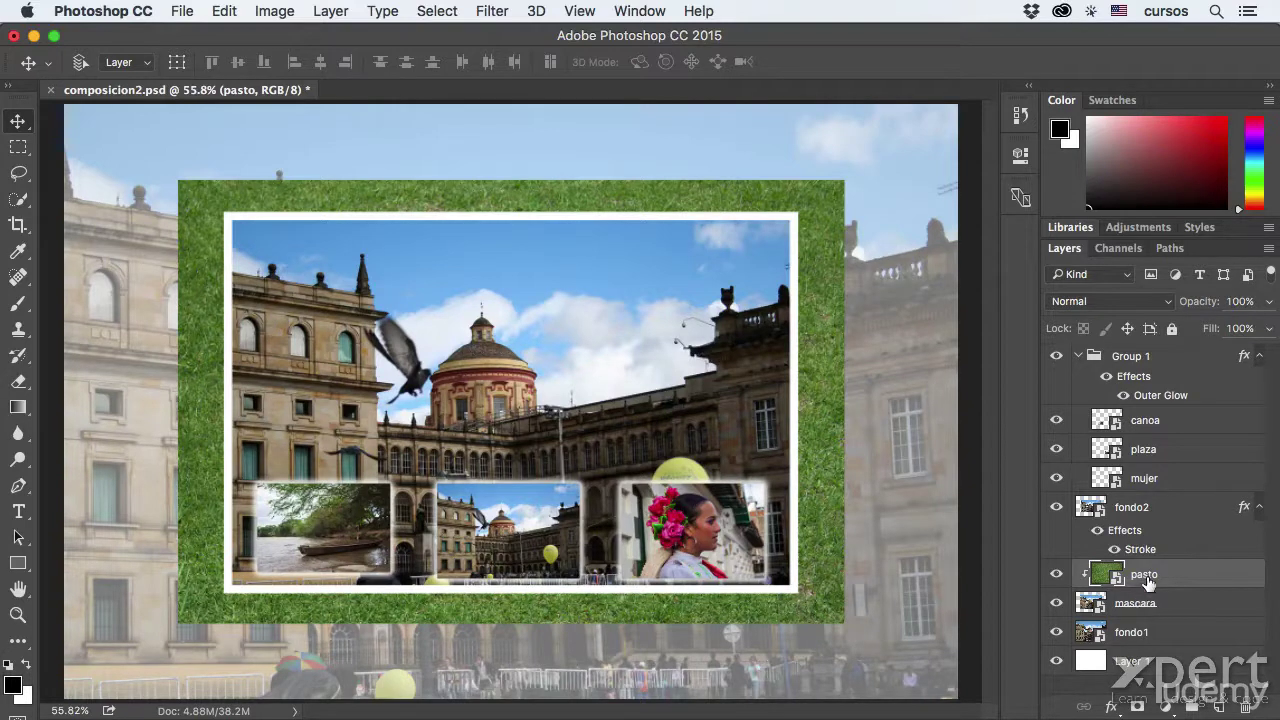
pyautogui.click(1157, 604)
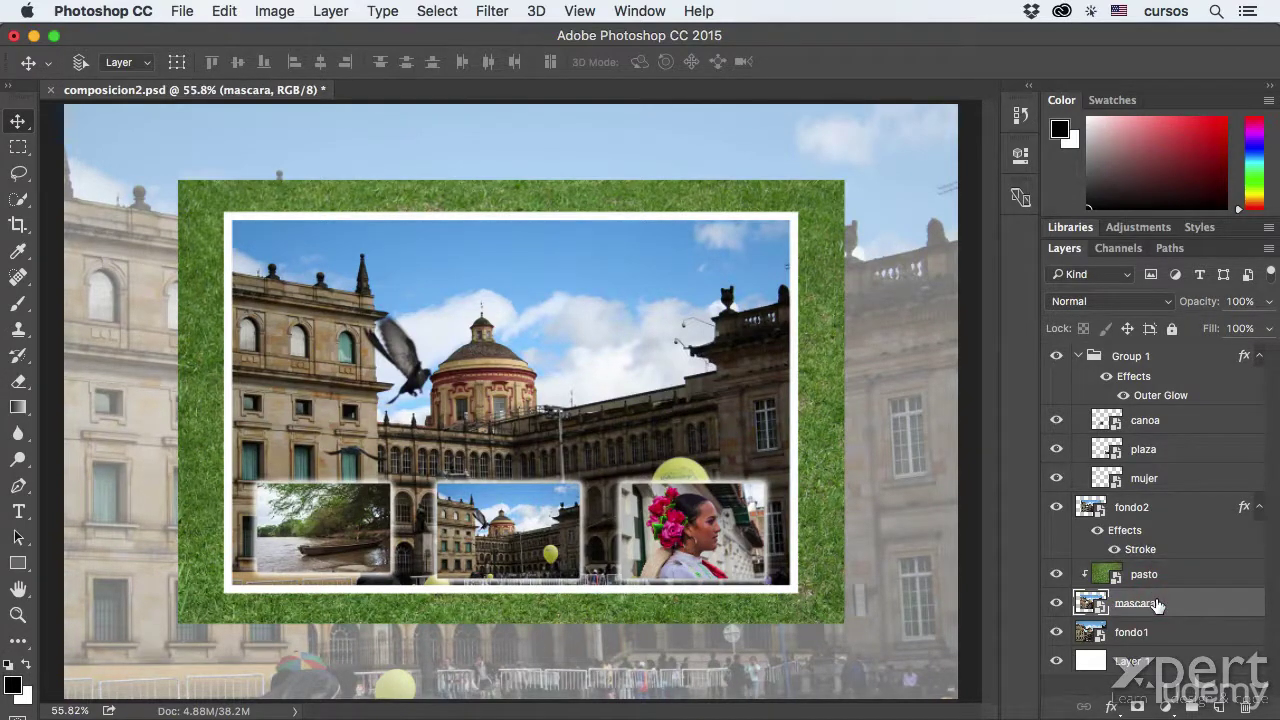
# - Add an Inner Shadow to mascara: angle 144°, distance 25 px, choke 15%, size 10 px
pyautogui.click(1111, 706)
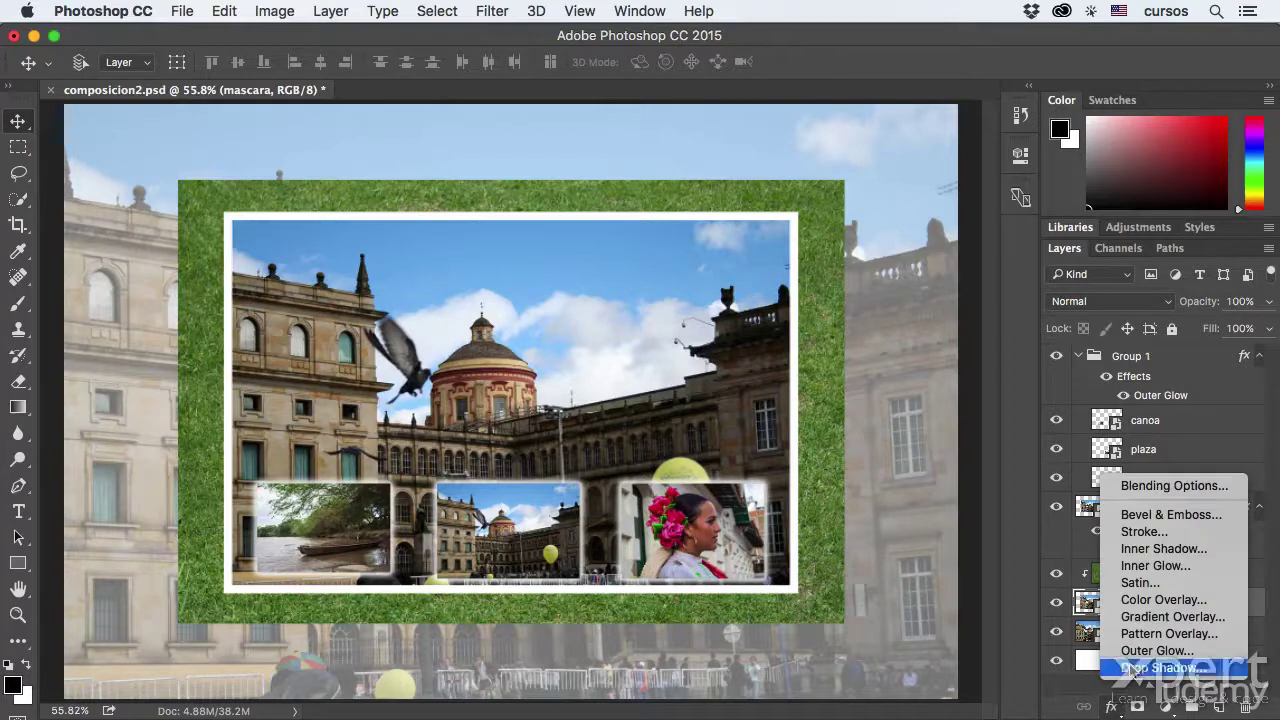
pyautogui.click(1155, 548)
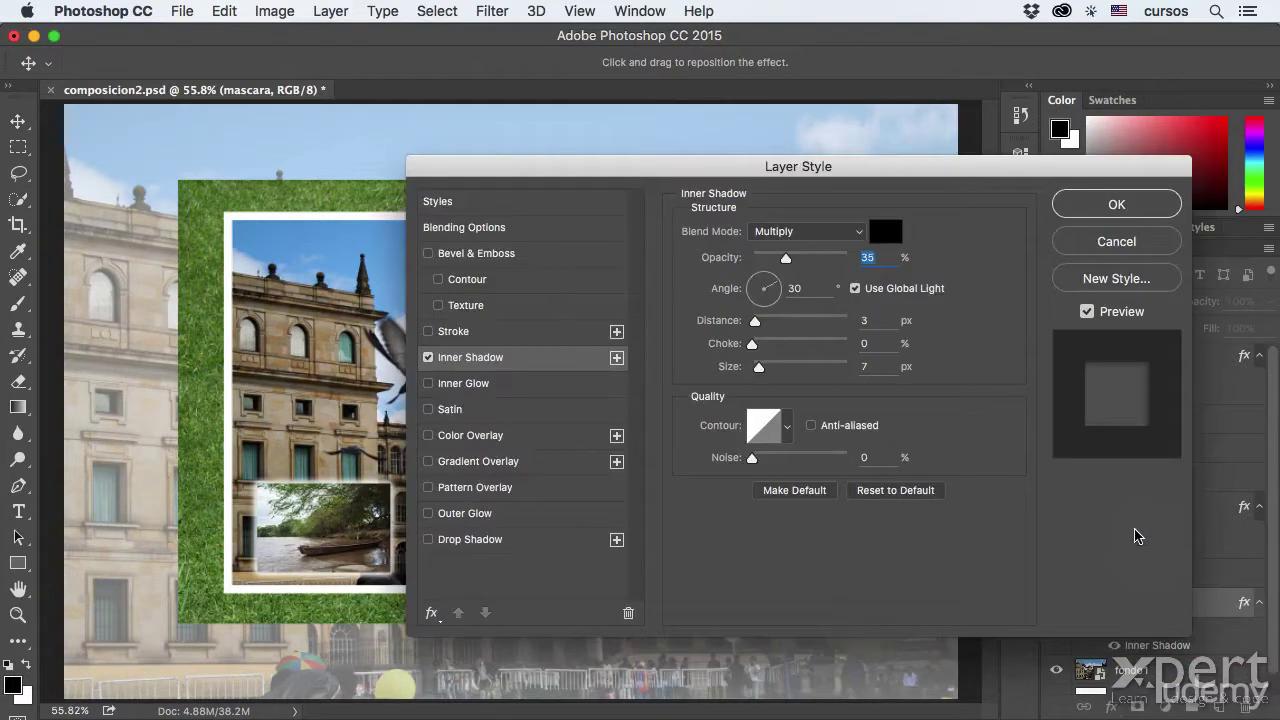
pyautogui.click(796, 287)
pyautogui.write('144')
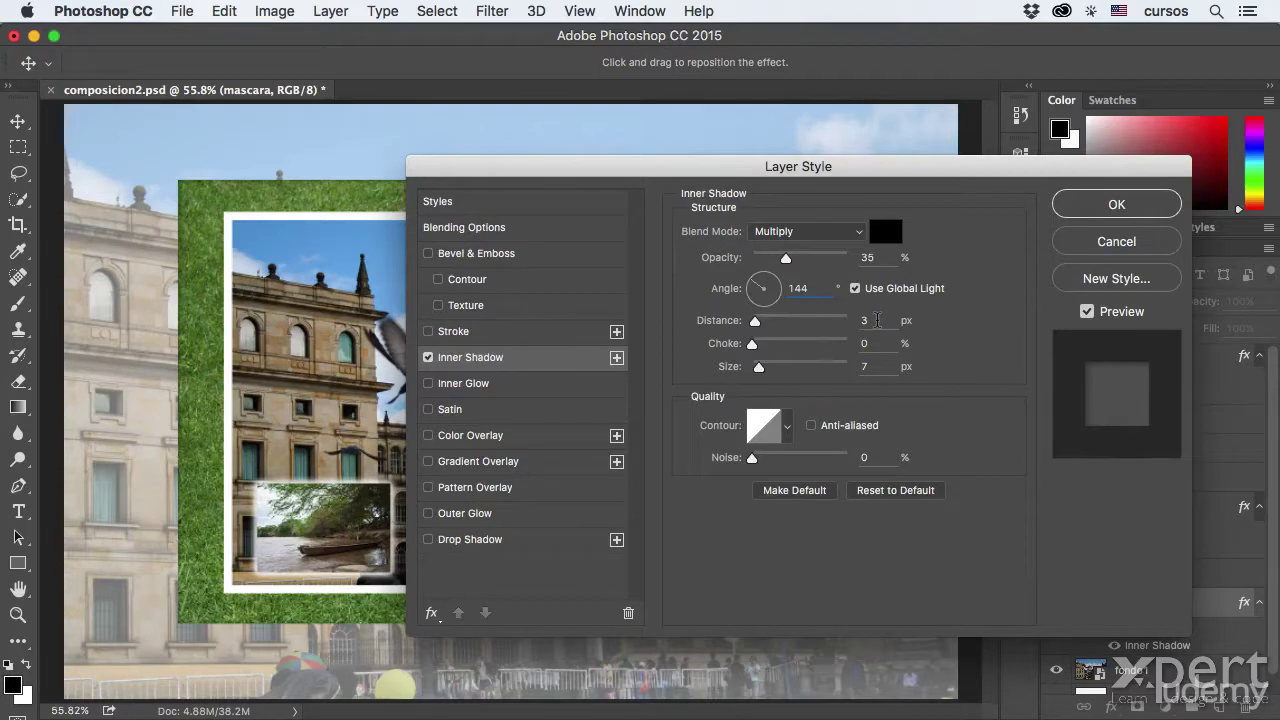
pyautogui.click(876, 320)
pyautogui.write('25')
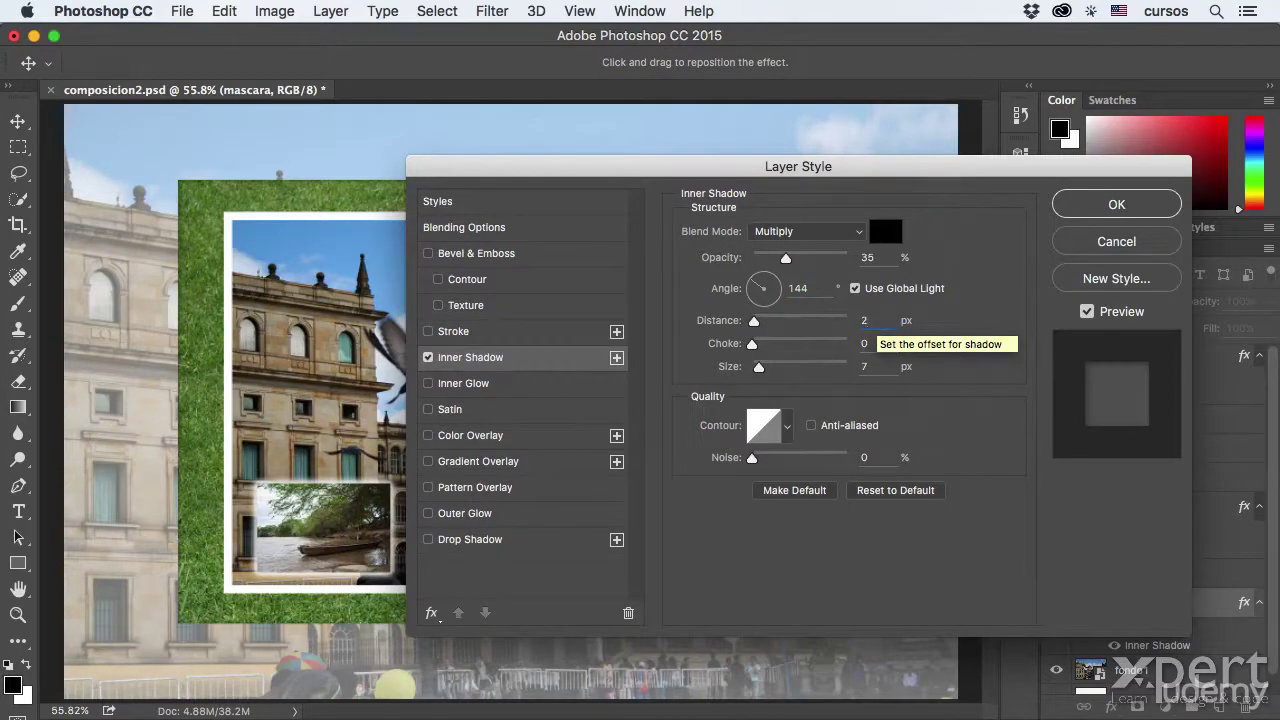
pyautogui.press('Tab')
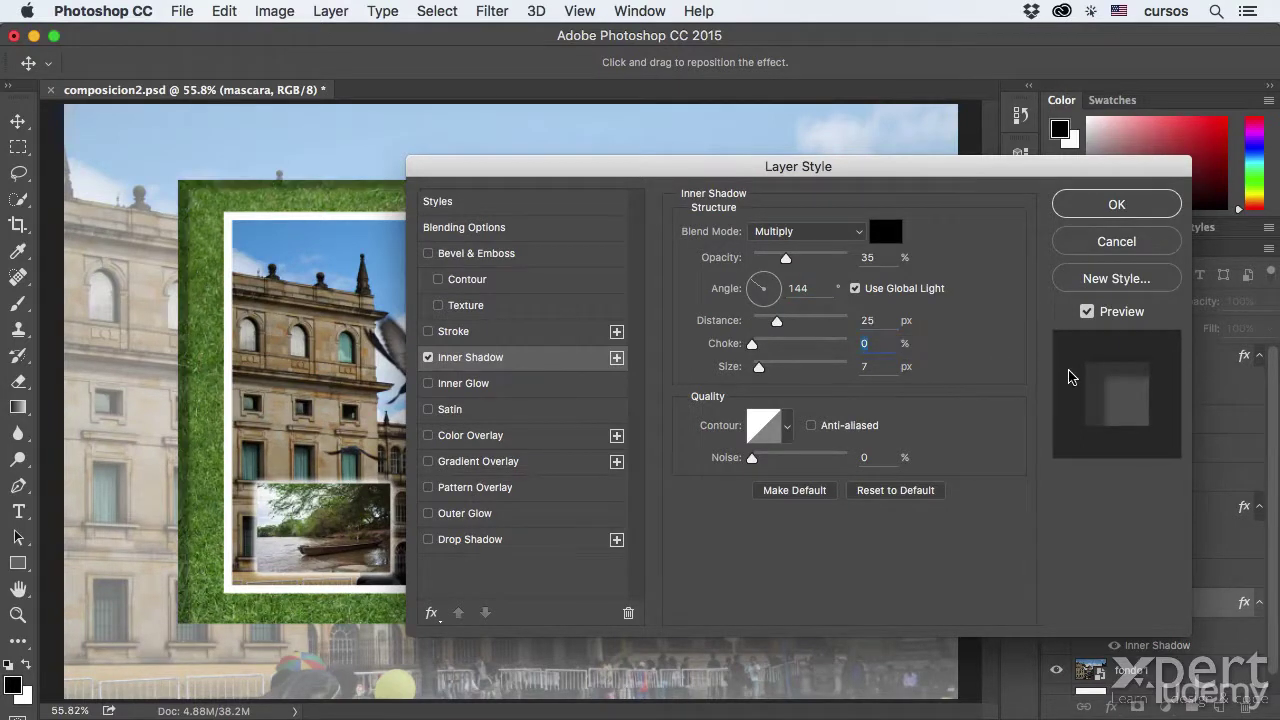
pyautogui.write('15')
pyautogui.press('Tab')
pyautogui.write('10')
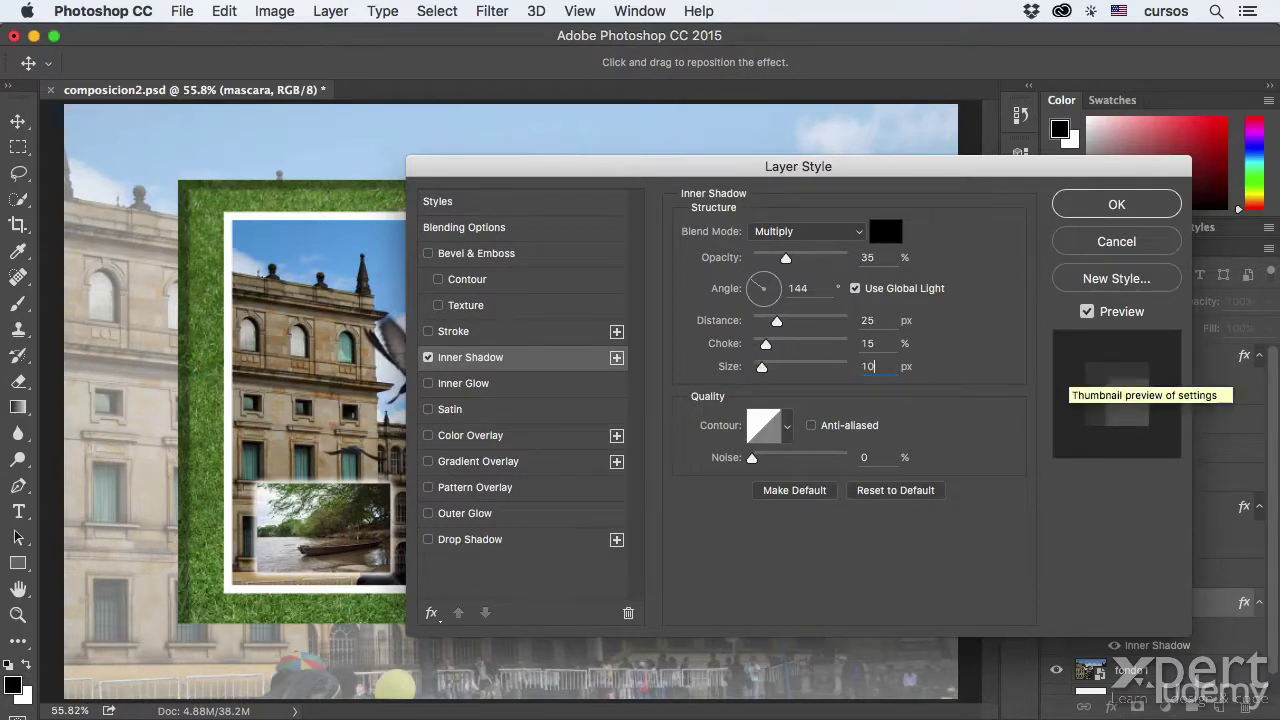
pyautogui.click(1094, 206)
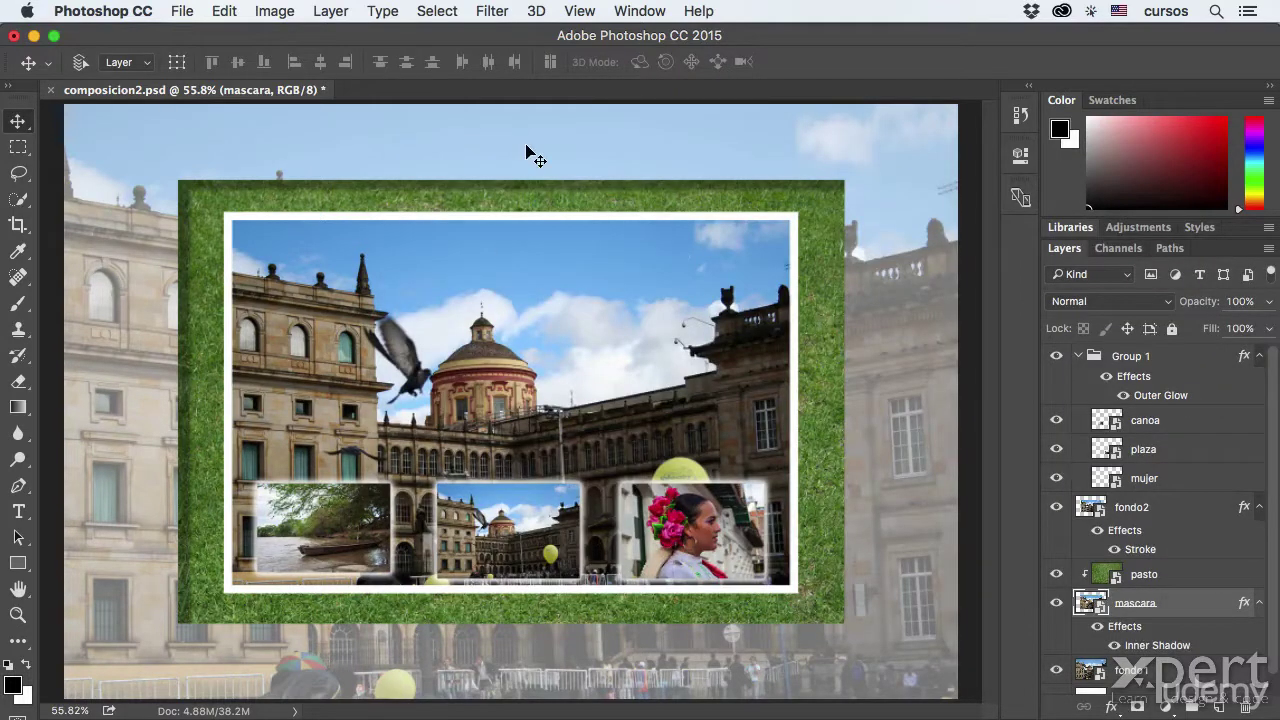